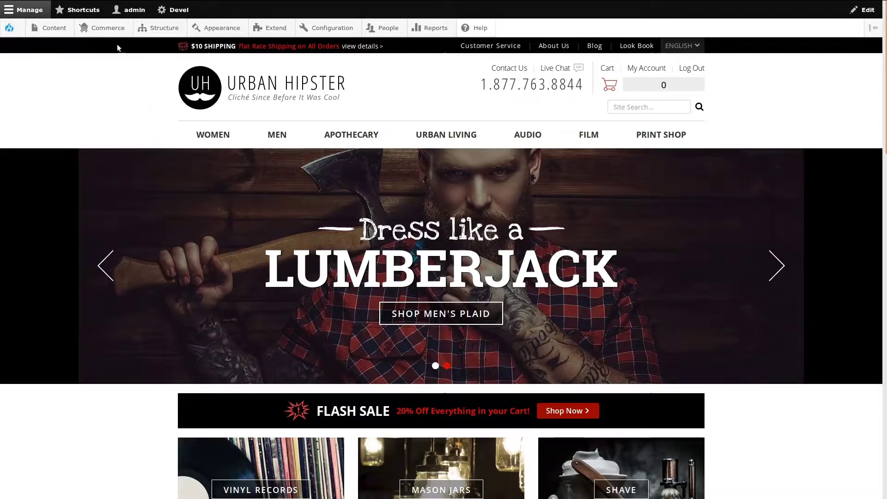
Open the Promotions list from the Commerce menu and start adding a new promotion.
mouse_move(115, 34)
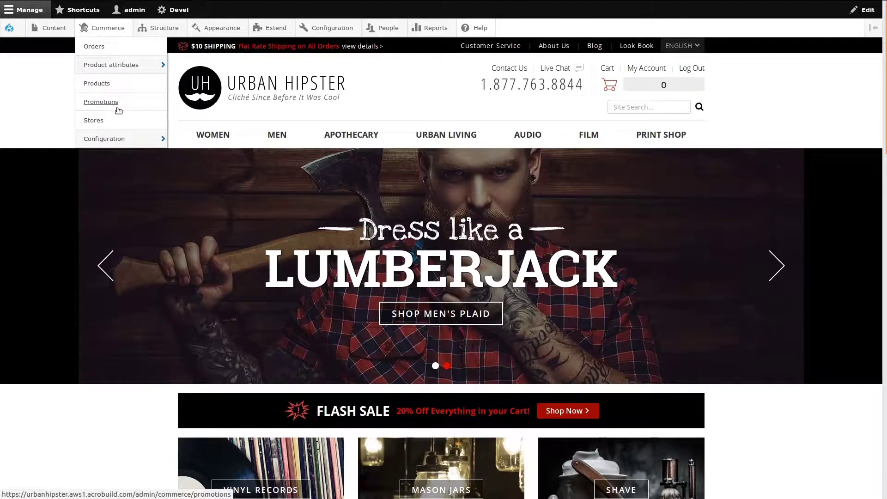
left_click(101, 102)
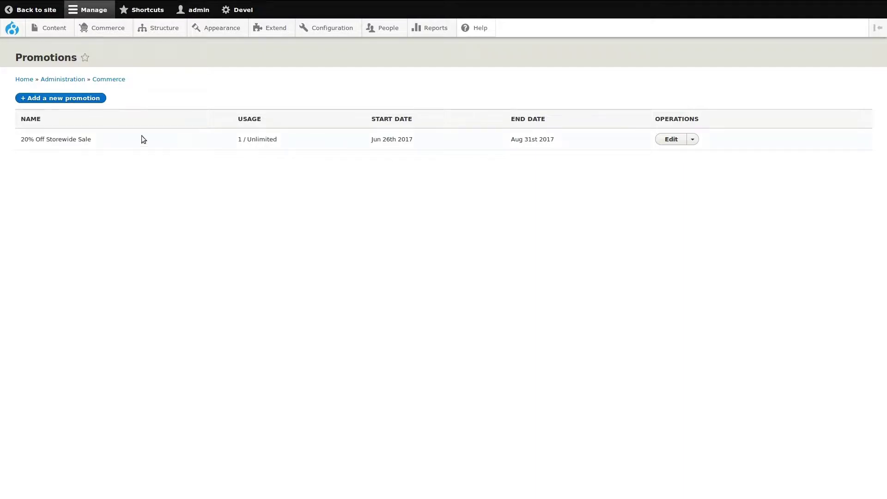
left_click(50, 99)
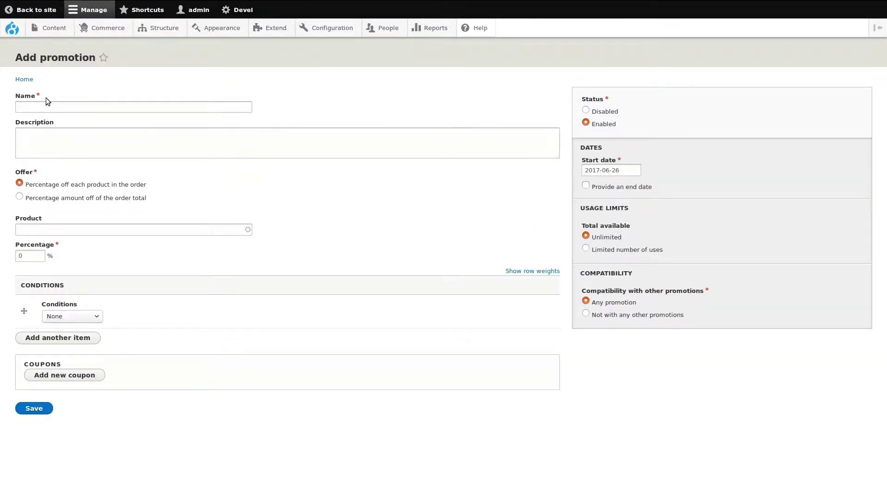
Name the promotion '5% Off' with the description 'Take 5% off of your order'.
left_click(37, 106)
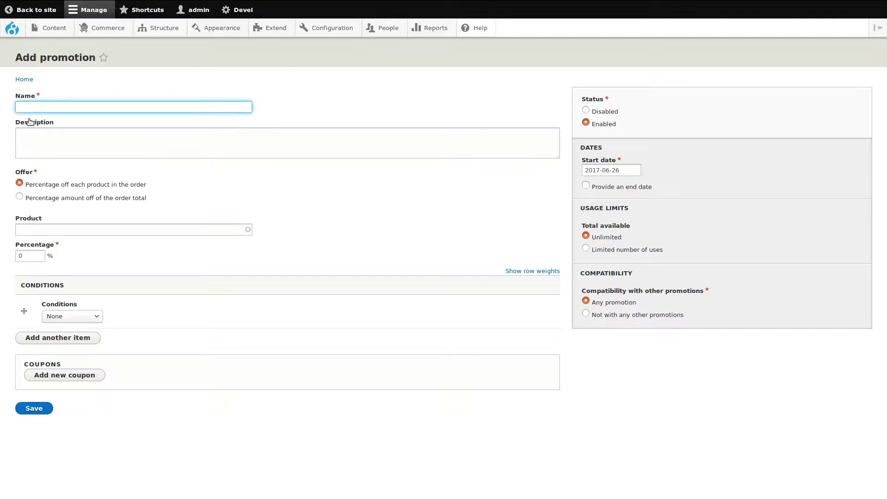
type("5% Off")
left_click(32, 148)
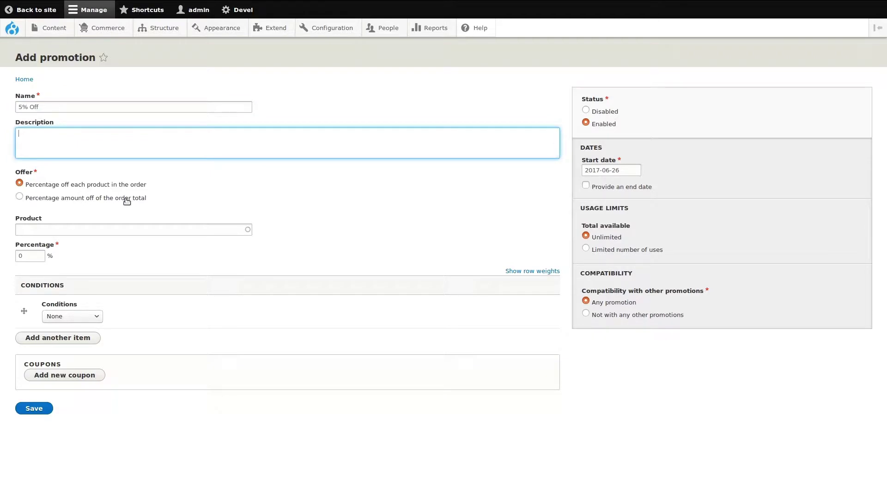
type("Take 5% off of your order.")
Make the offer 5% off the order total, with no conditions.
left_click(112, 200)
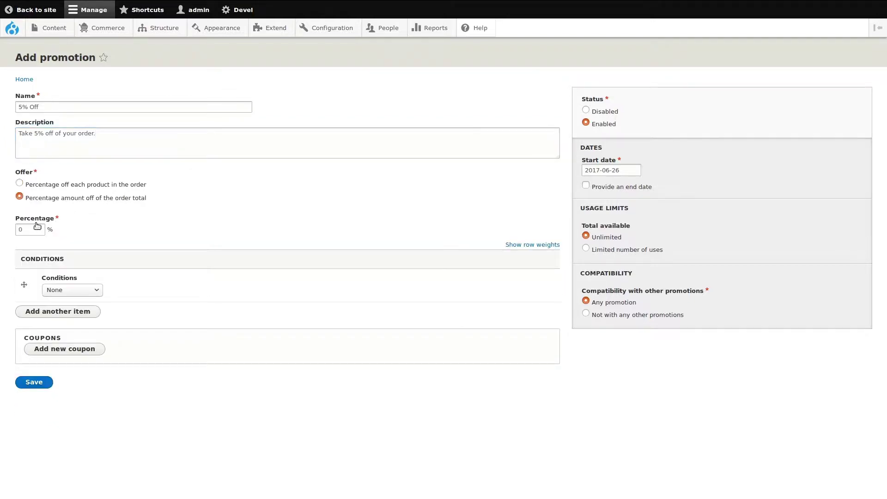
left_click_drag(29, 229, 8, 229)
type("5")
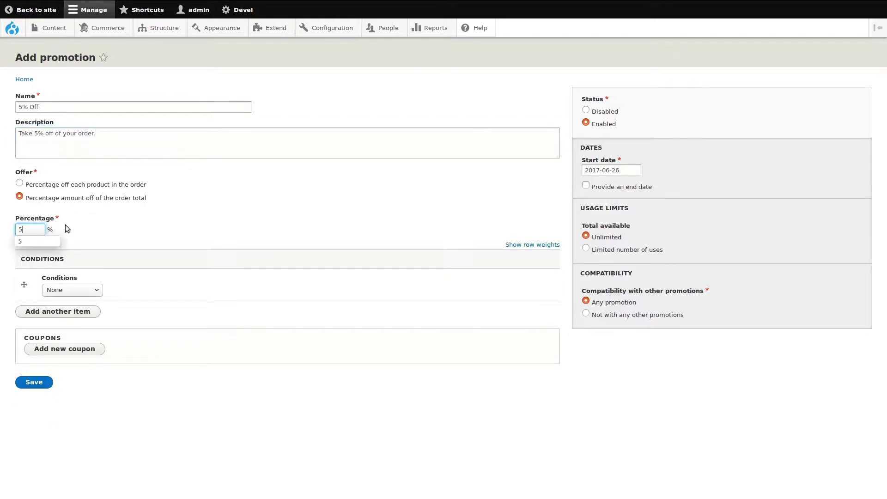
key("Escape")
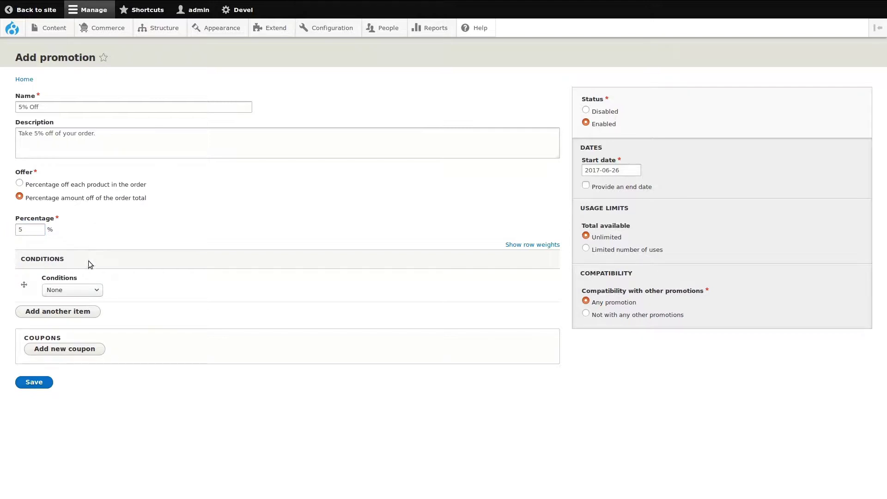
left_click(96, 289)
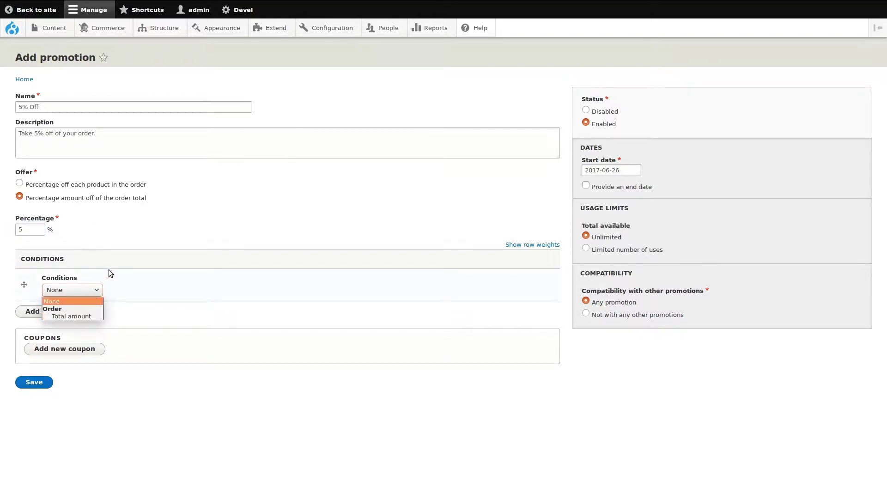
left_click(129, 249)
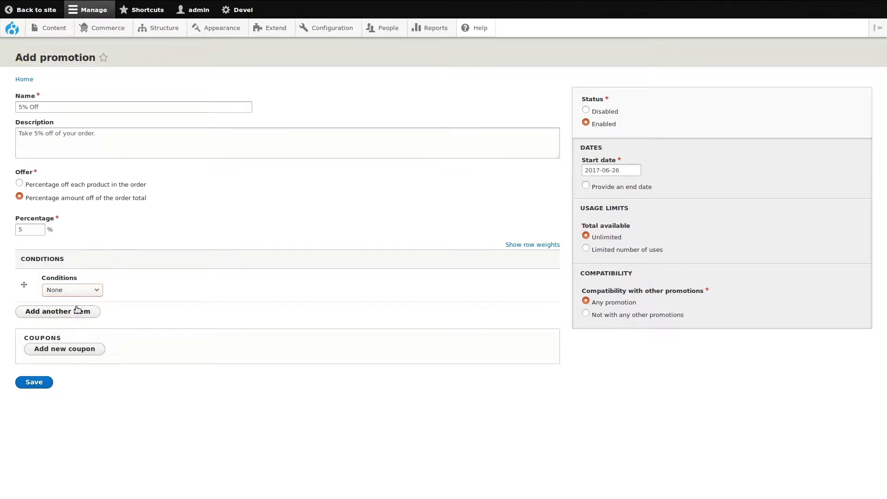
left_click(82, 354)
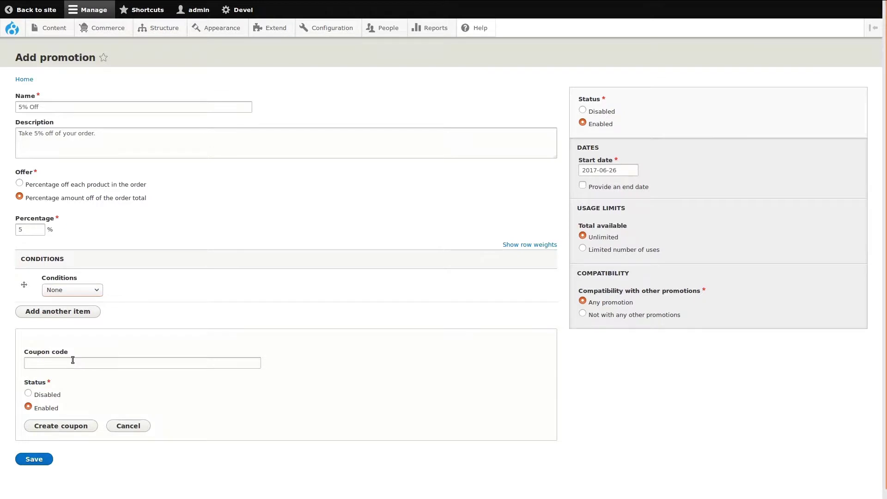
Create an enabled coupon with the code take5 for this promotion.
left_click(72, 363)
type("take5")
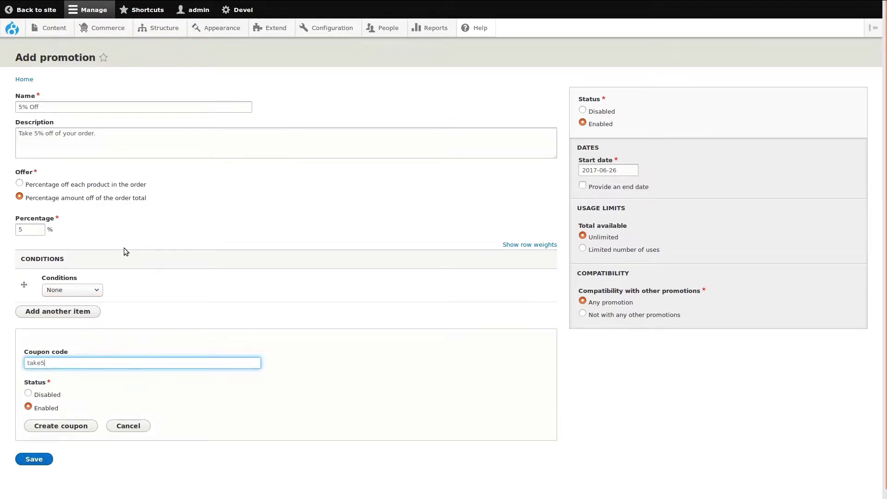
left_click(99, 379)
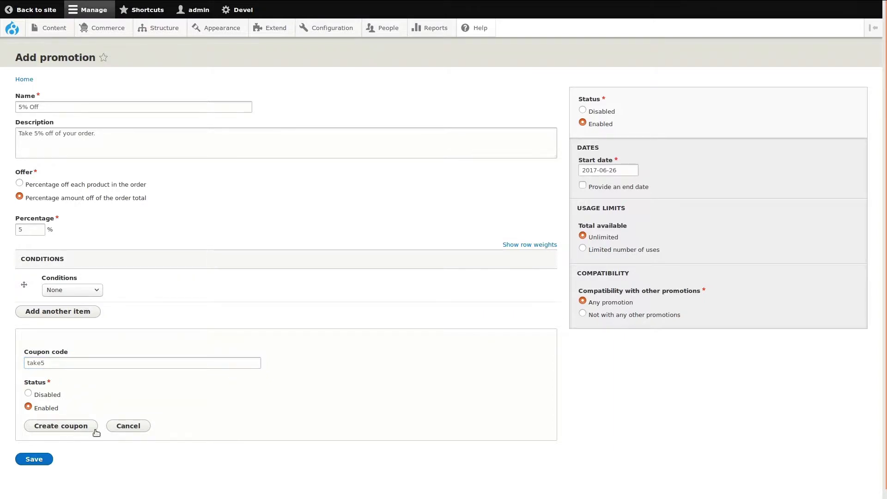
left_click(78, 430)
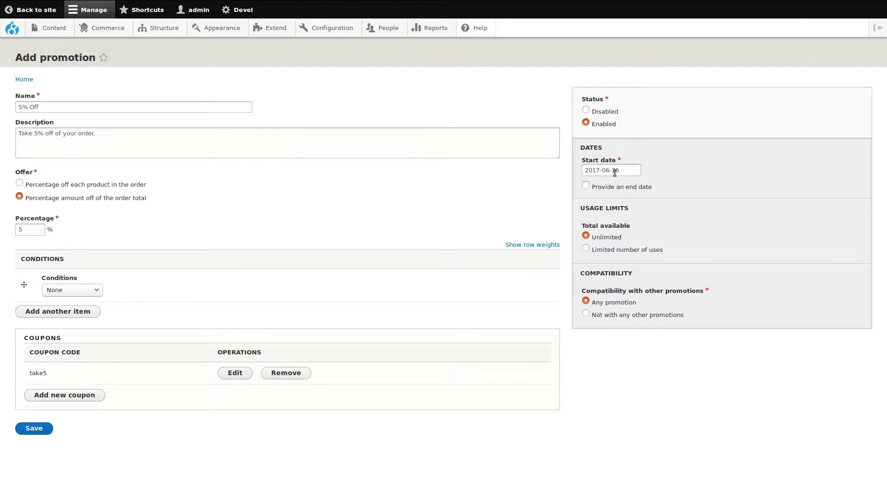
Limit 5% Off to 99 uses, no end date, compatible with any promotion, and save it.
left_click(586, 185)
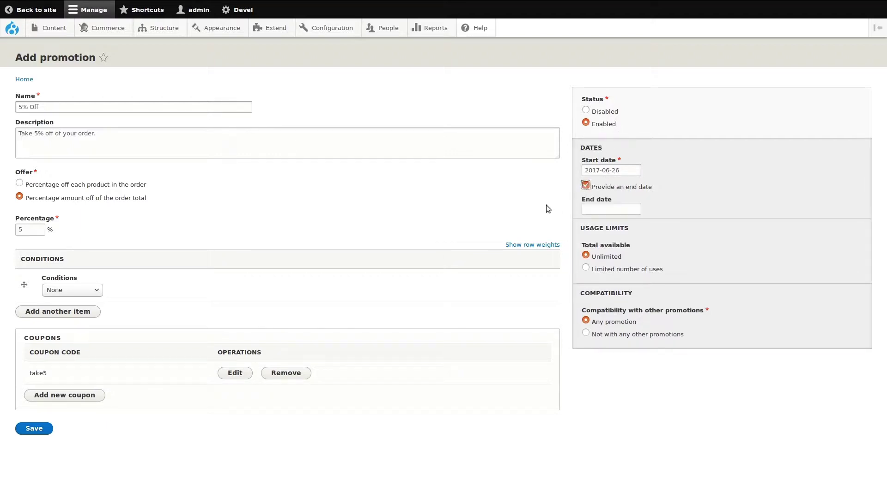
left_click(585, 186)
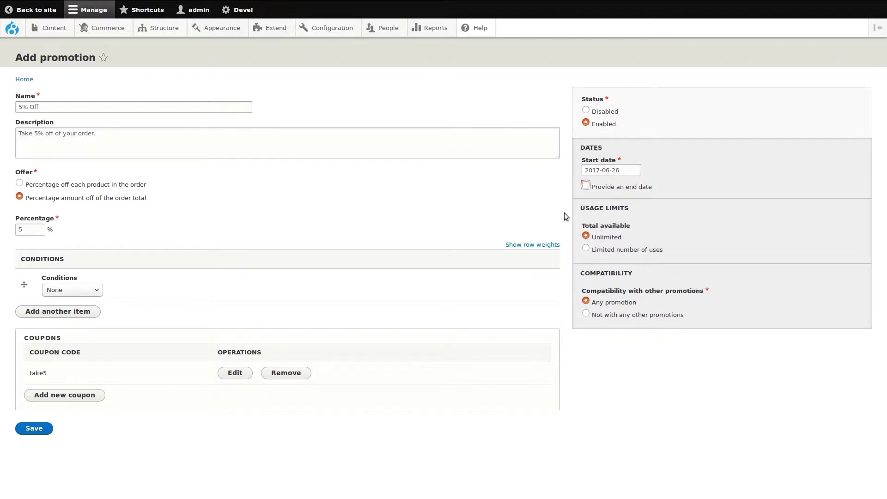
left_click(610, 253)
left_click_drag(600, 270, 574, 272)
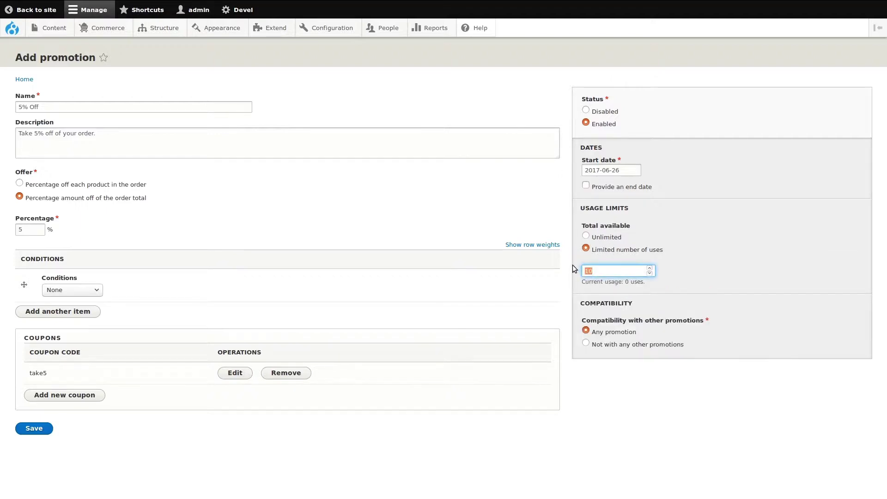
type("99")
left_click(684, 265)
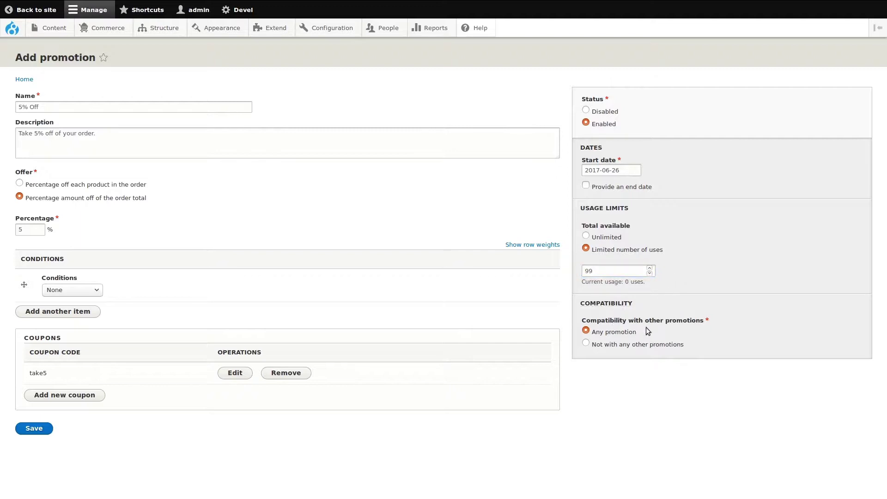
left_click(605, 345)
left_click(603, 332)
left_click(48, 428)
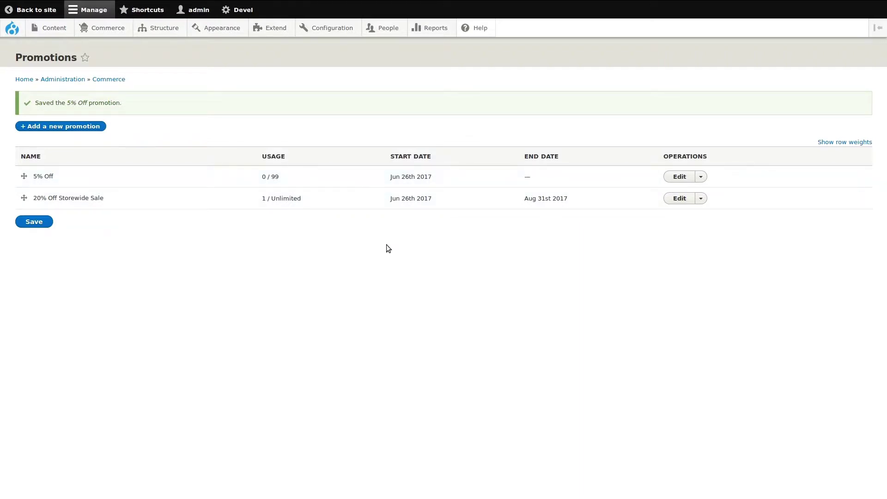
Start creating another new promotion from the Promotions list.
left_click(62, 128)
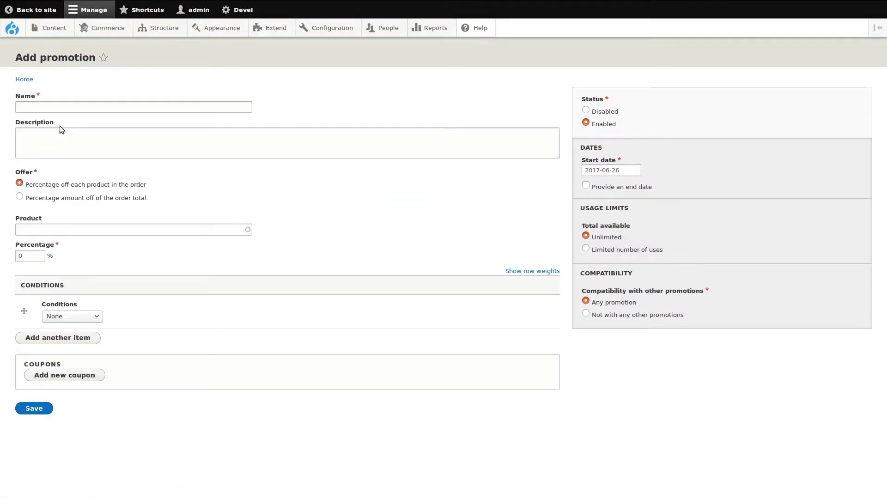
Name it '10% Off Mason Jars', described as 'Spend $50 or more and take 10% off mason jars with this coupon.'.
left_click(54, 111)
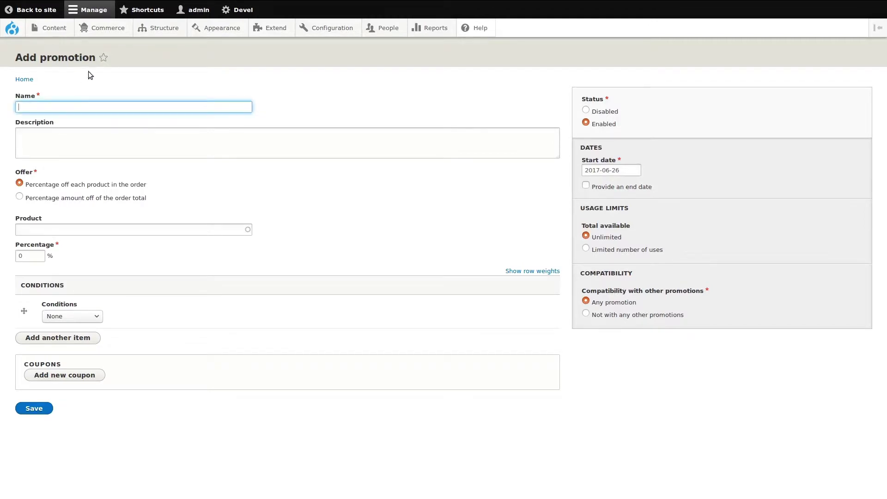
type("10% Off ma")
key("BackSpace")
key("BackSpace")
type("Mason Jars")
key("Tab")
type("Spend")
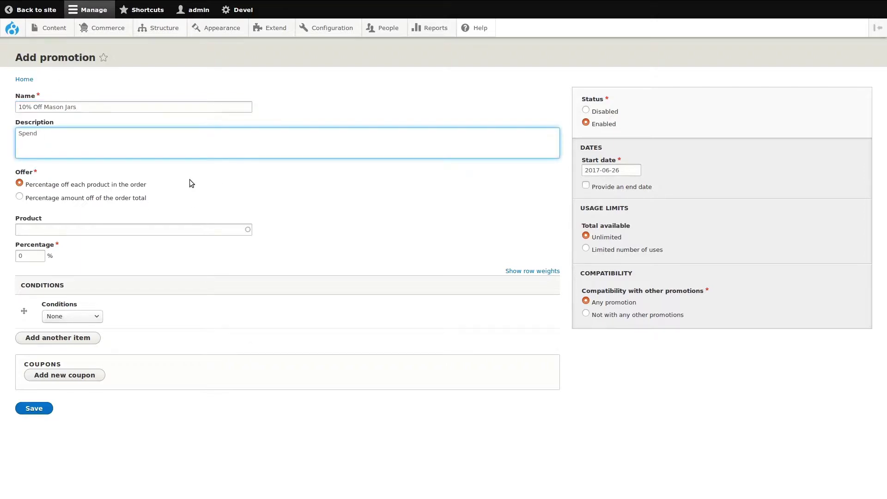
type(" $50 or mor")
type("e and get")
key("BackSpace")
key("BackSpace")
key("BackSpace")
type("take 10% off mason ")
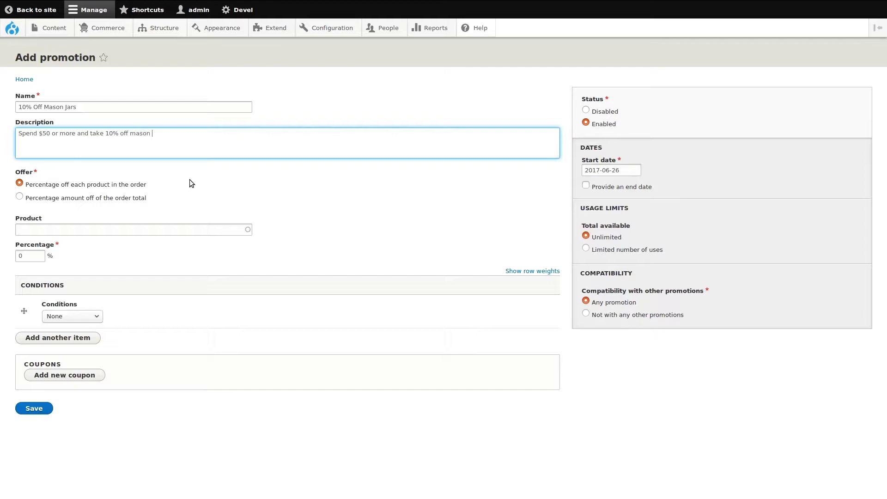
type("jars with this coupon.")
Apply a 10% discount to the Custom Mason Jar product.
left_click(89, 233)
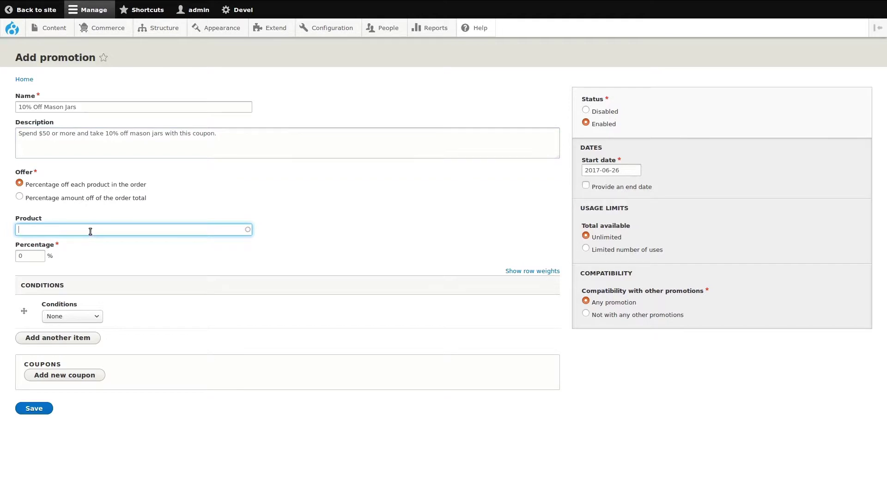
type("mas")
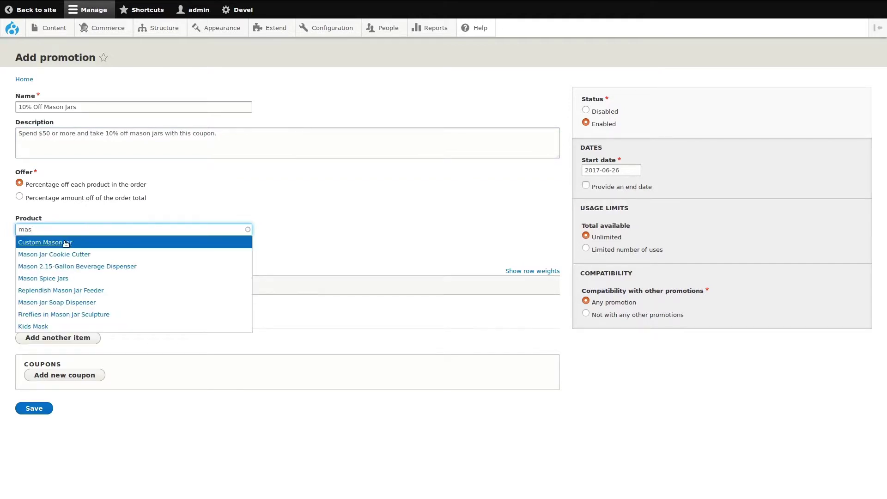
left_click(66, 242)
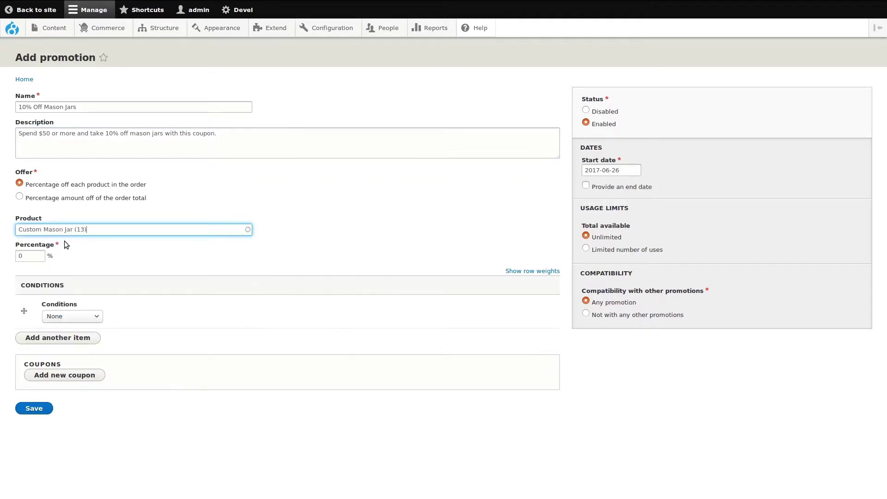
left_click(103, 248)
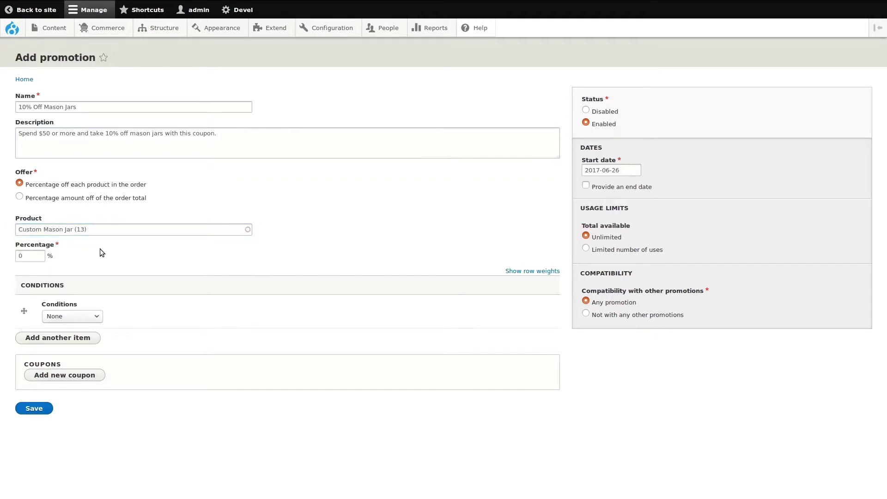
double_click(20, 255)
type("10")
left_click(76, 255)
Add a condition requiring the order total to be greater than or equal to 50 USD.
left_click(85, 317)
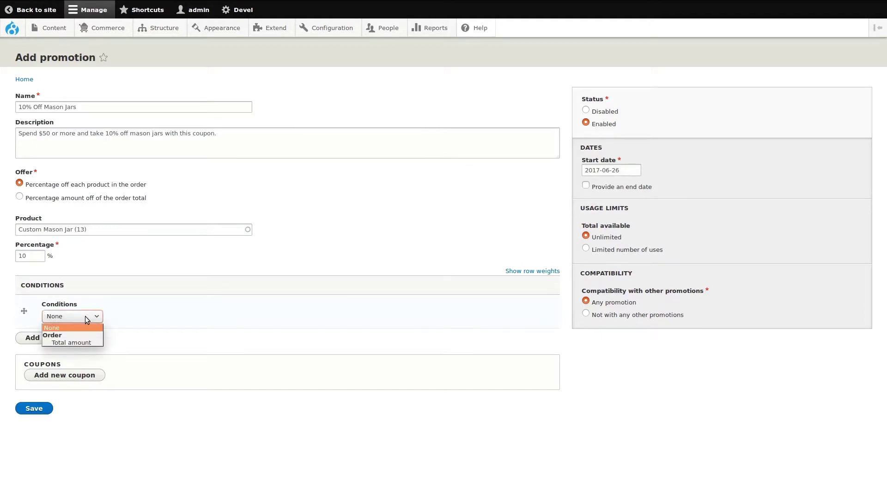
left_click(90, 342)
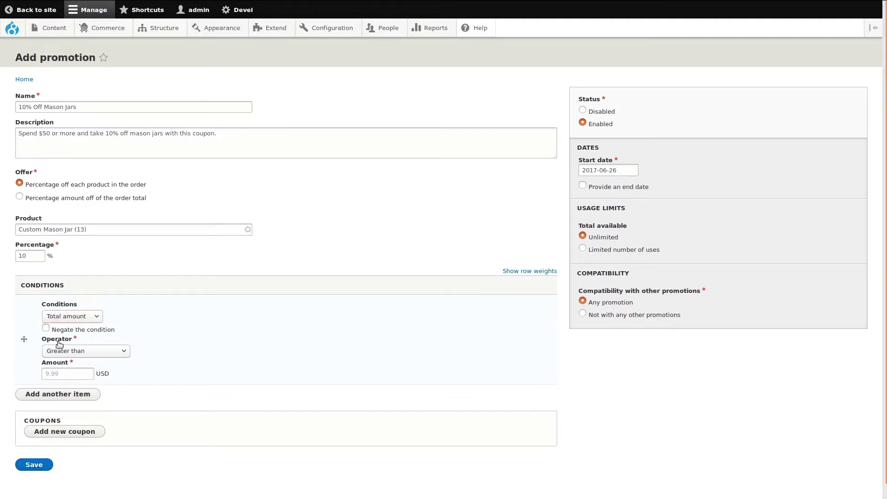
left_click(68, 353)
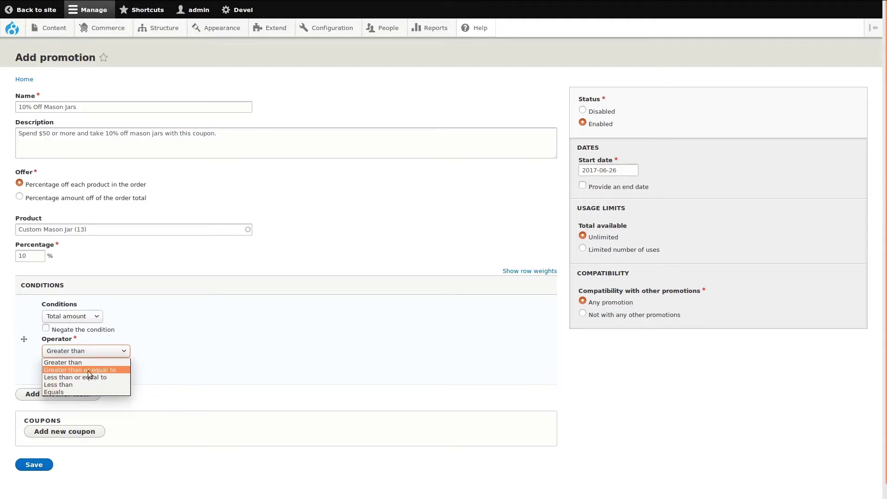
left_click(106, 369)
left_click(74, 374)
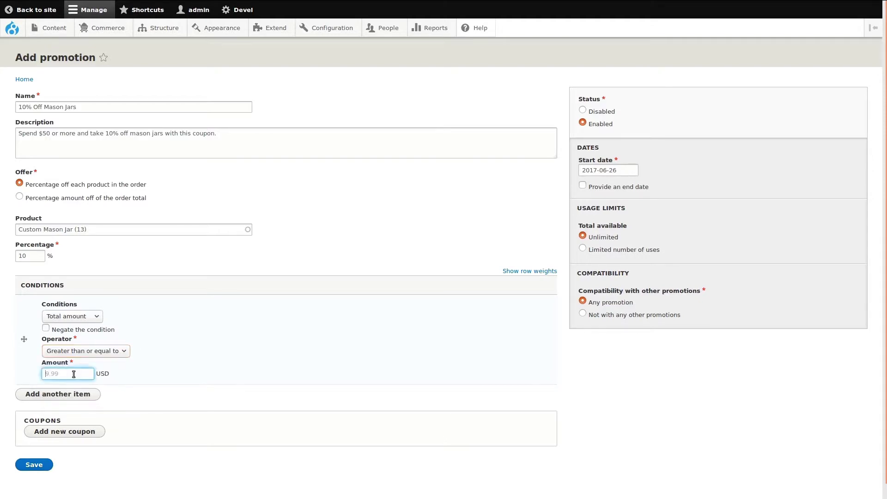
type("50")
left_click(152, 371)
scroll(153, 373, "down", 1)
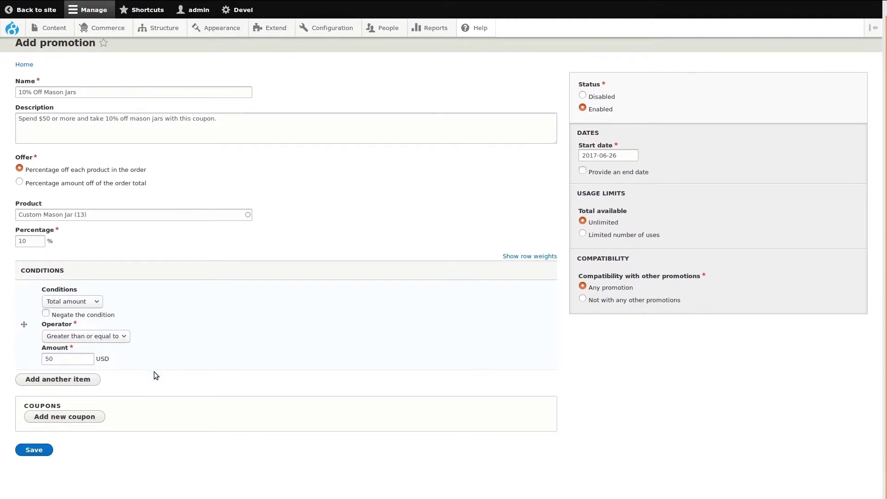
left_click(82, 418)
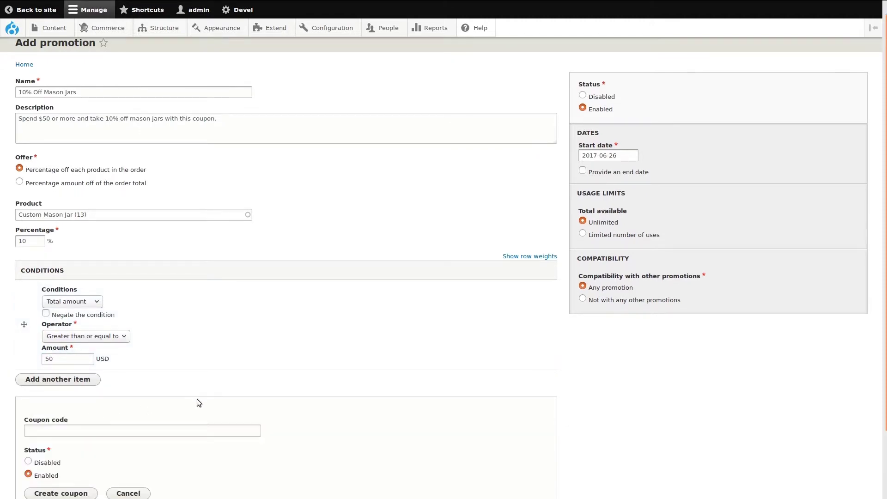
Create the coupon with code masonjar10 for this promotion.
scroll(196, 398, "down", 3)
left_click(135, 378)
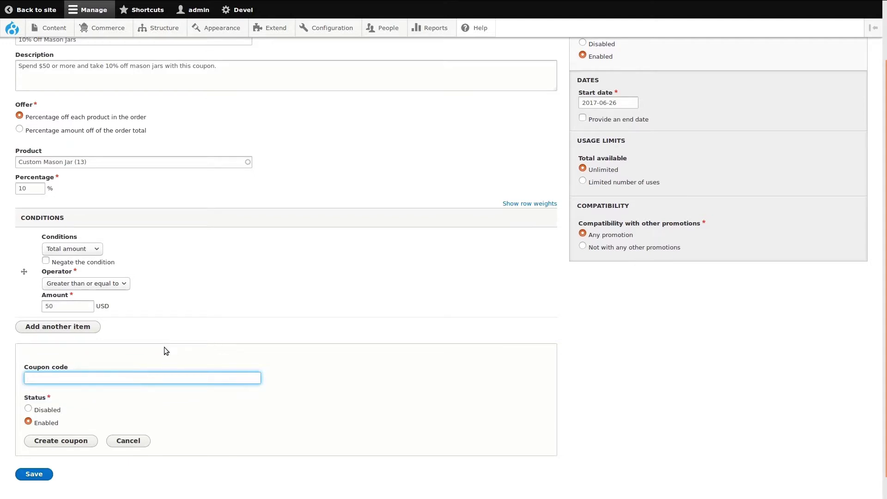
type("masonjar10")
left_click(69, 441)
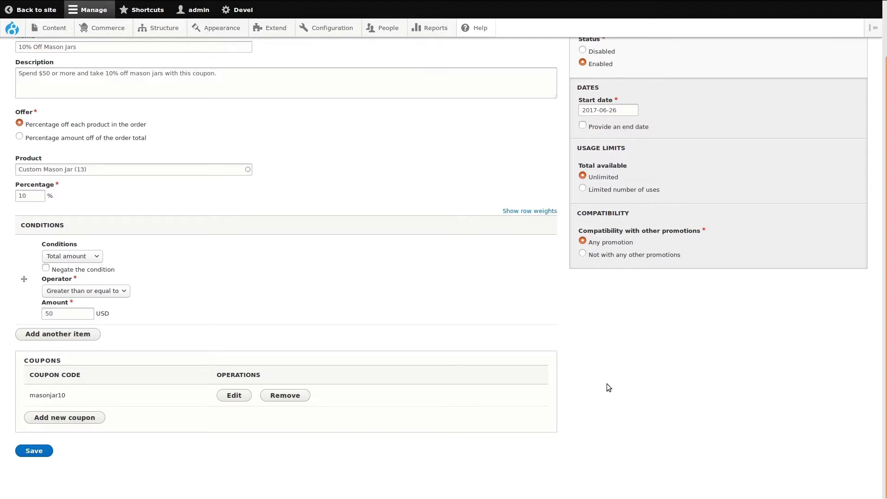
scroll(606, 383, "up", 3)
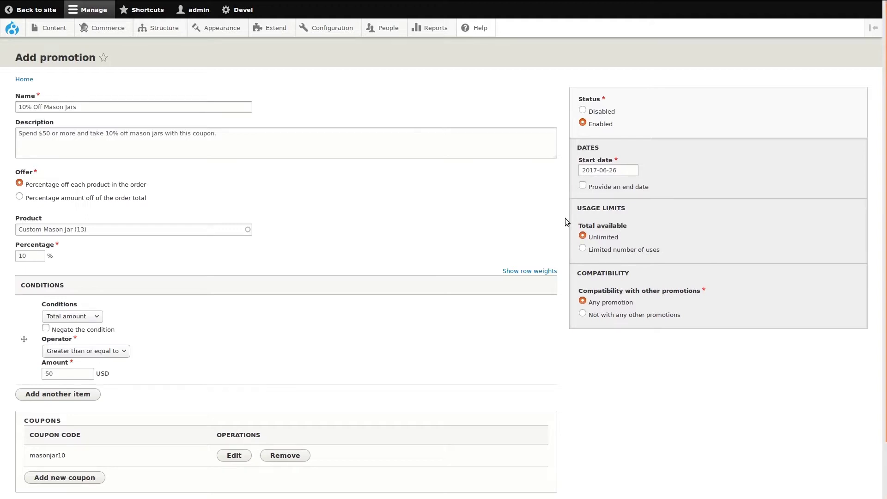
Set the end date to August 31, 2017, make it exclusive of other promotions, and save.
left_click(583, 186)
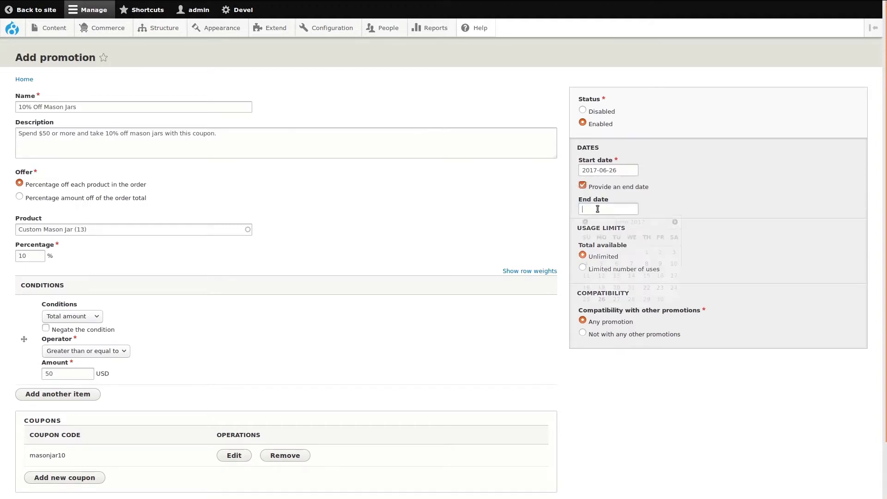
left_click(596, 209)
left_click(674, 222)
left_click(675, 222)
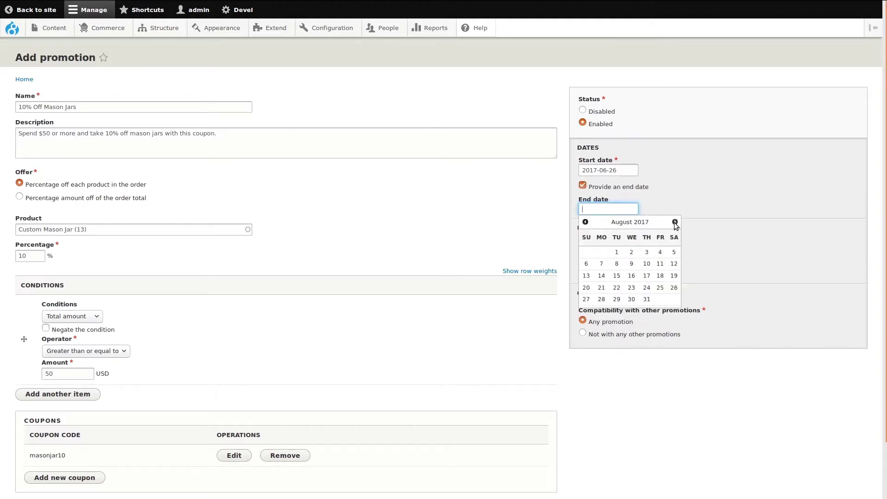
left_click(646, 299)
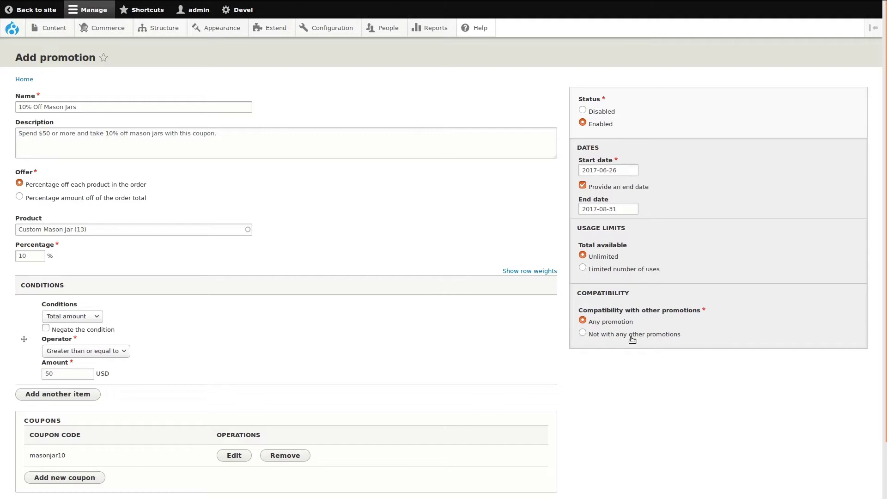
scroll(647, 333, "down", 2)
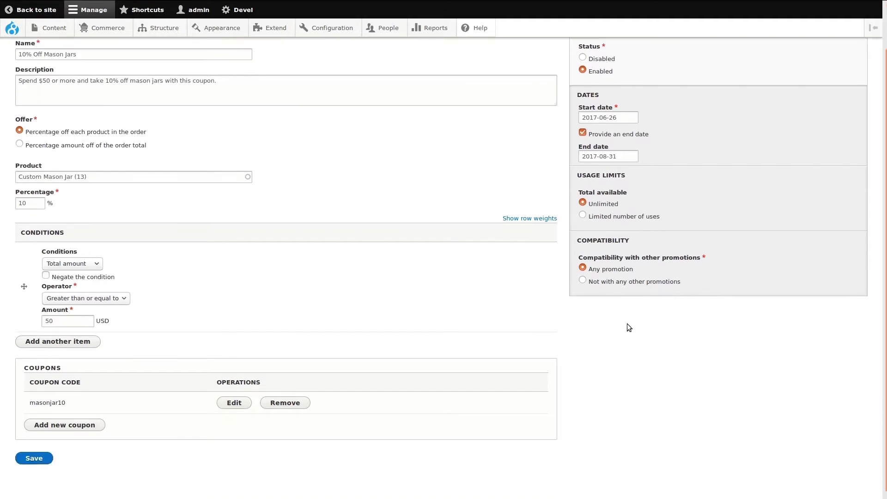
left_click(601, 283)
left_click(42, 458)
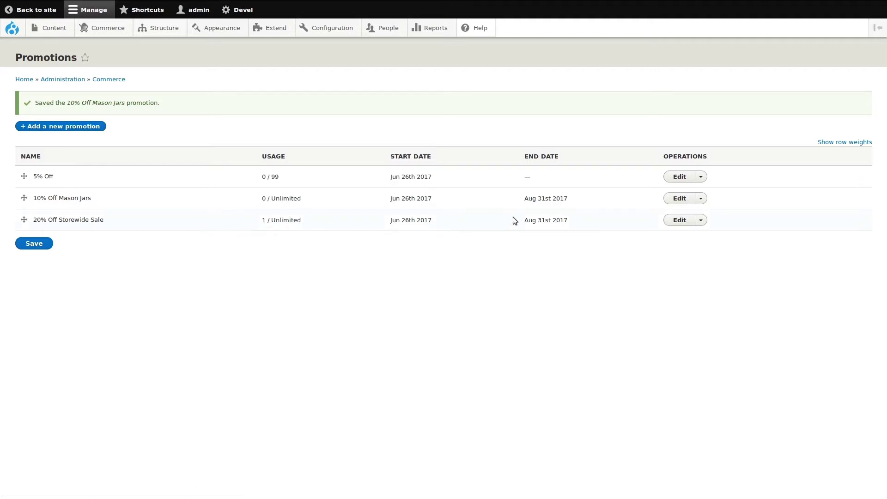
left_click(683, 224)
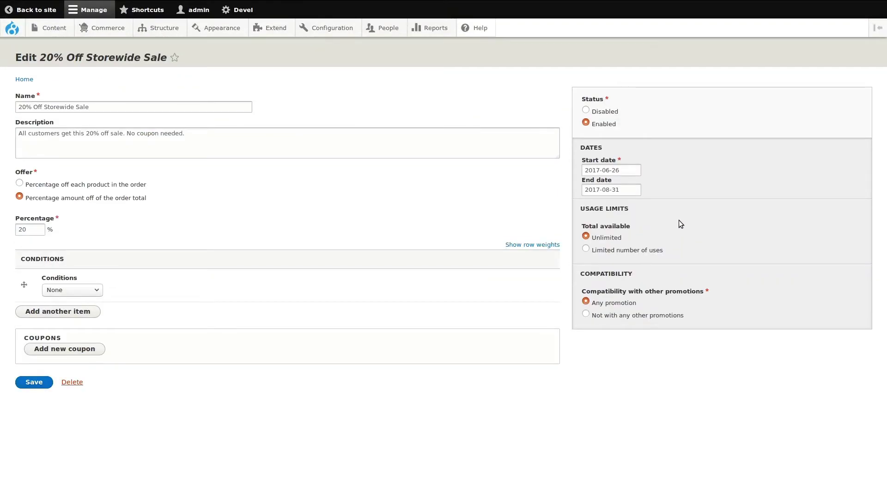
Set 20% Off Storewide Sale's status to Disabled and save it.
left_click(585, 110)
left_click(39, 383)
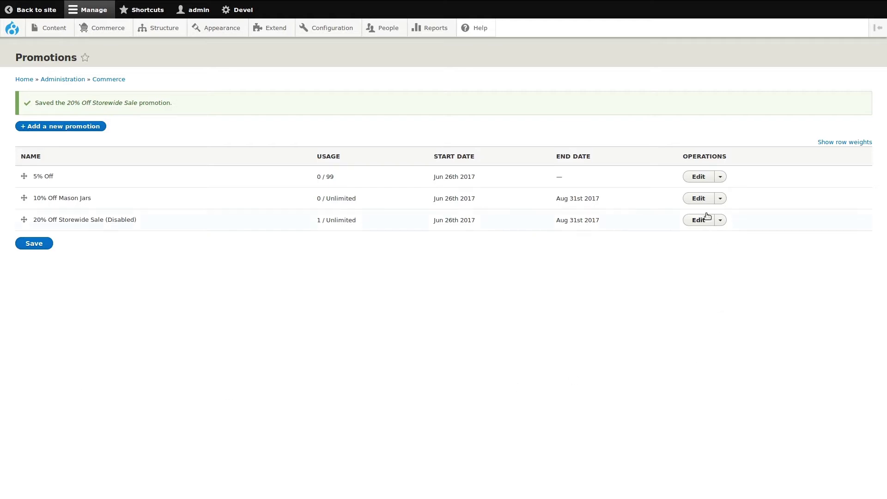
Add a new coupon with code 5off to the 5% Off promotion.
left_click(703, 179)
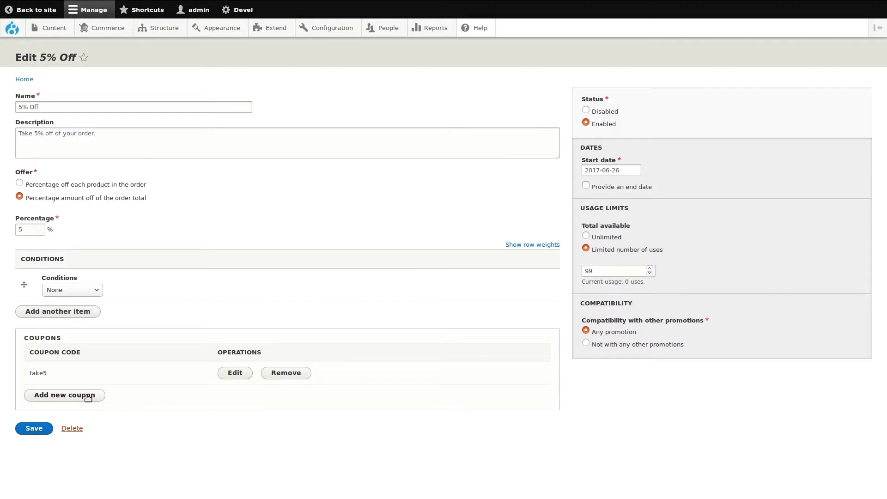
left_click(88, 397)
scroll(252, 409, "down", 2)
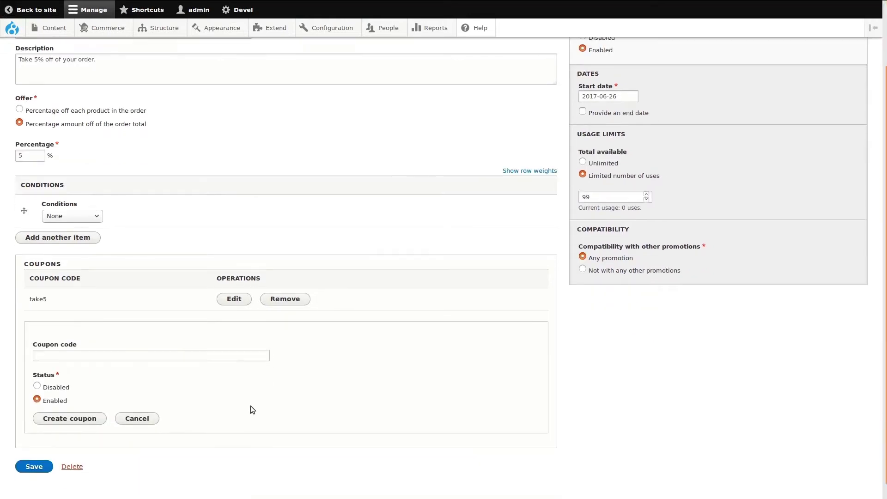
left_click(95, 355)
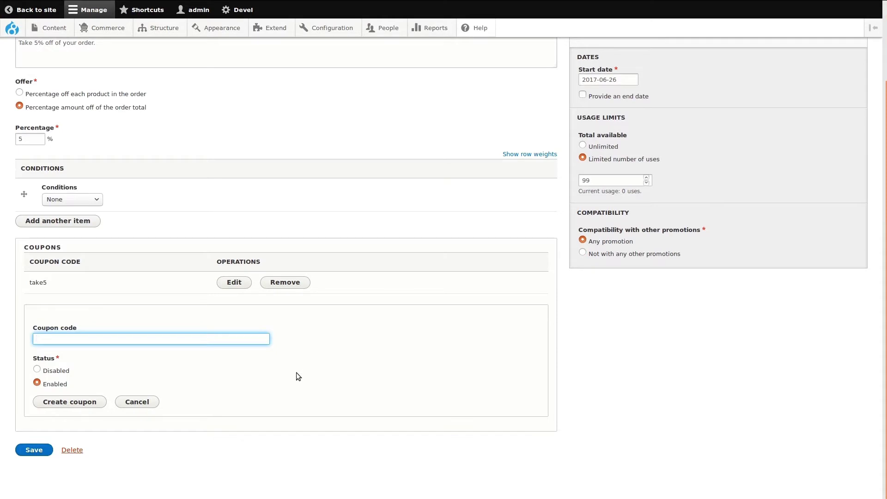
type("5off")
left_click(64, 402)
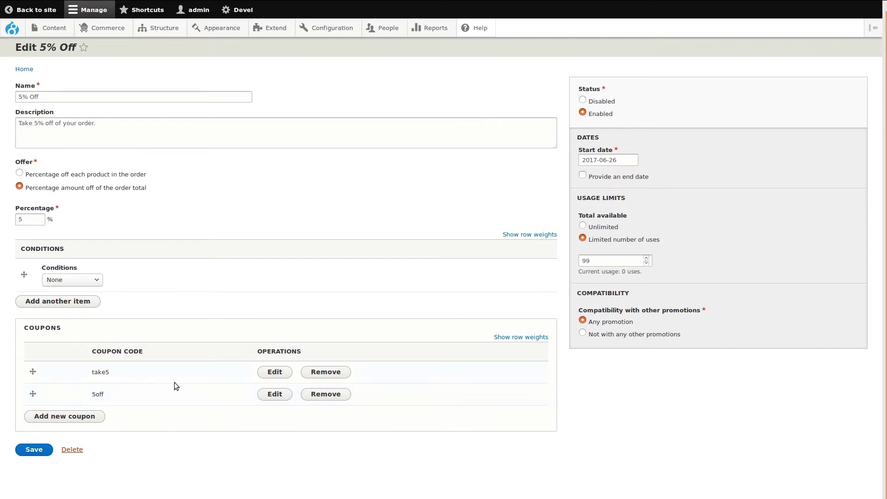
Disable the take5 coupon, then remove it from the 5% Off promotion.
left_click(286, 372)
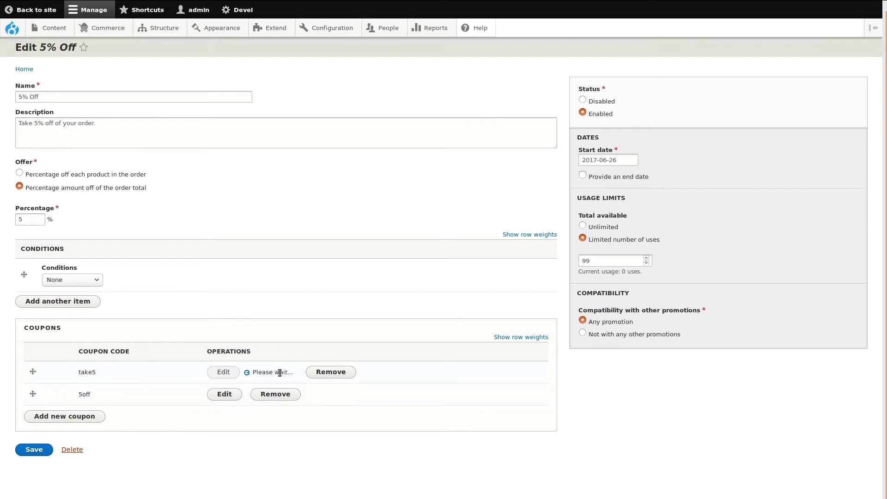
scroll(185, 376, "down", 1)
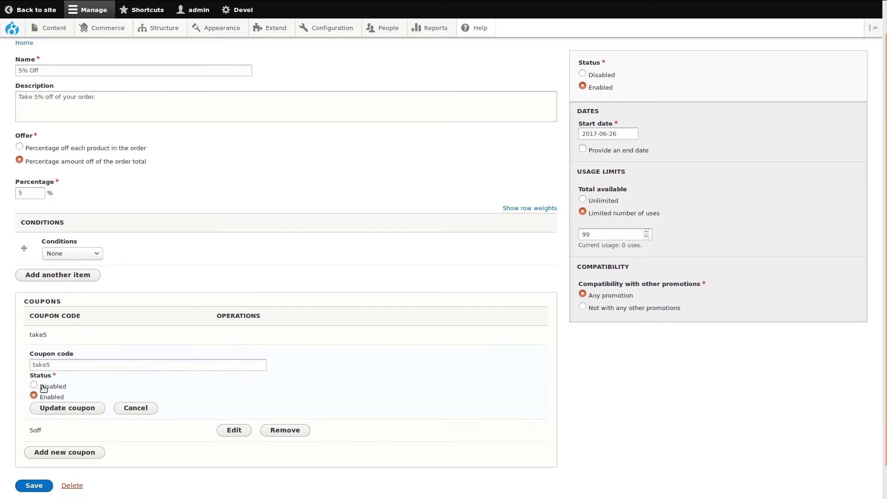
left_click(47, 413)
left_click(69, 408)
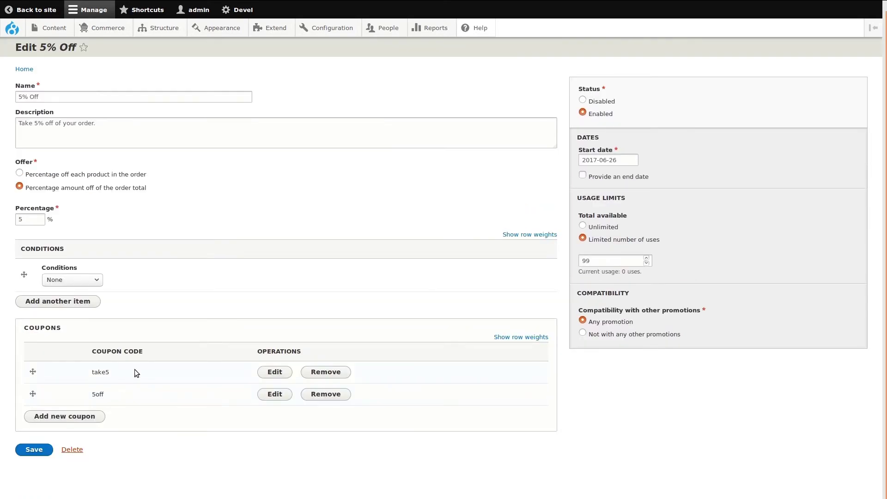
left_click(339, 374)
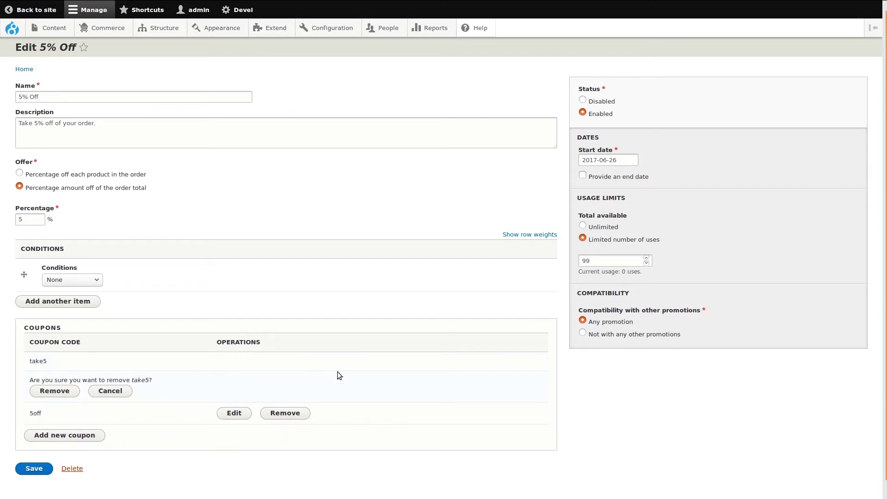
left_click(63, 389)
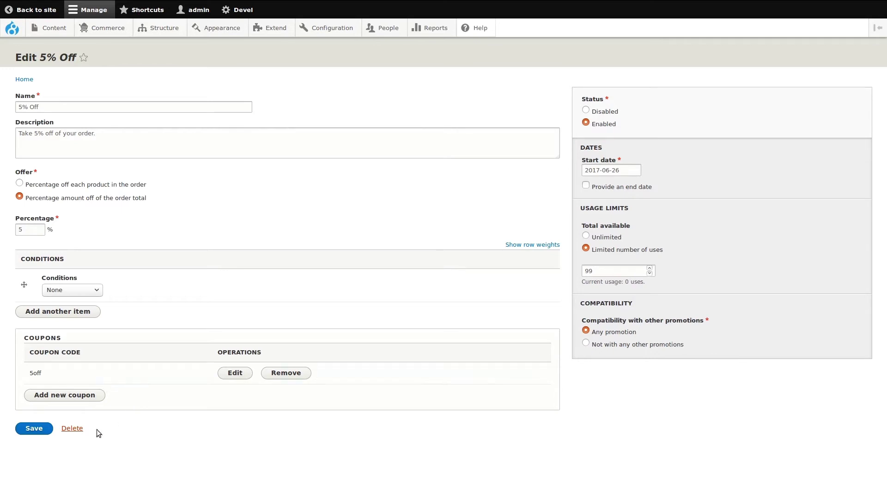
Delete the 5% Off promotion from its edit form and confirm the deletion.
left_click(73, 428)
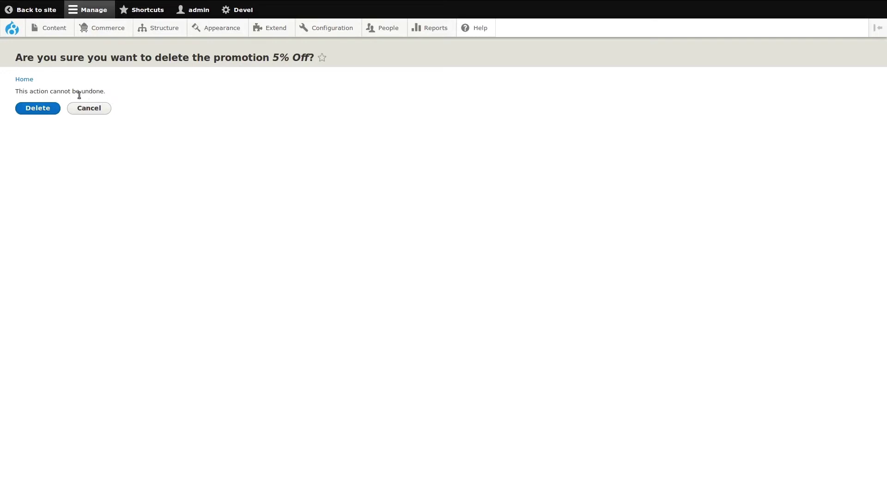
left_click(36, 107)
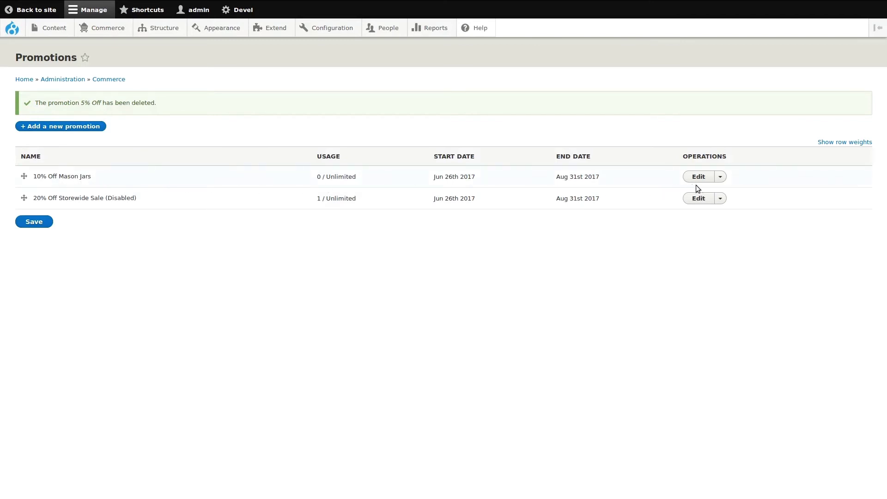
Delete 10% Off Mason Jars through its row's operations menu and confirm.
left_click(720, 178)
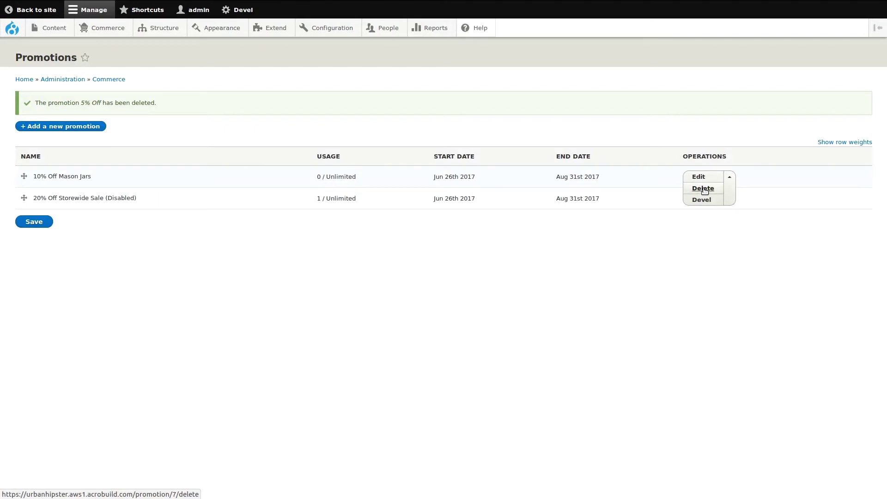
left_click(703, 189)
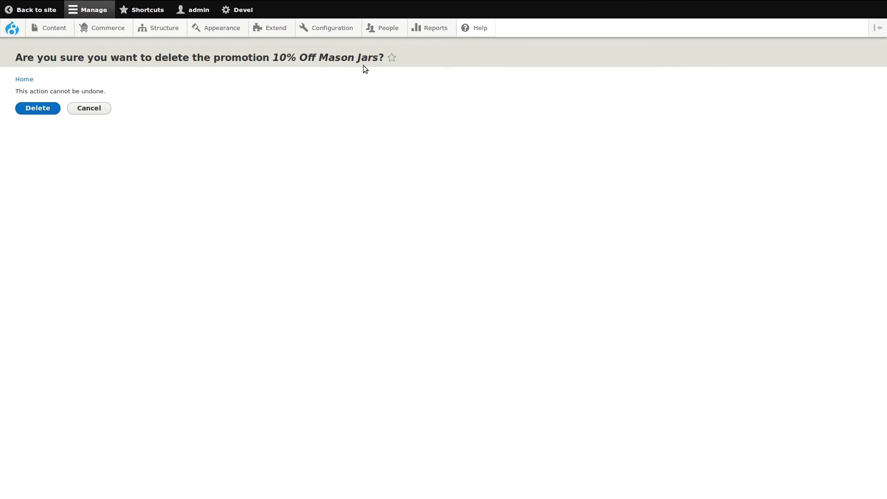
left_click(32, 111)
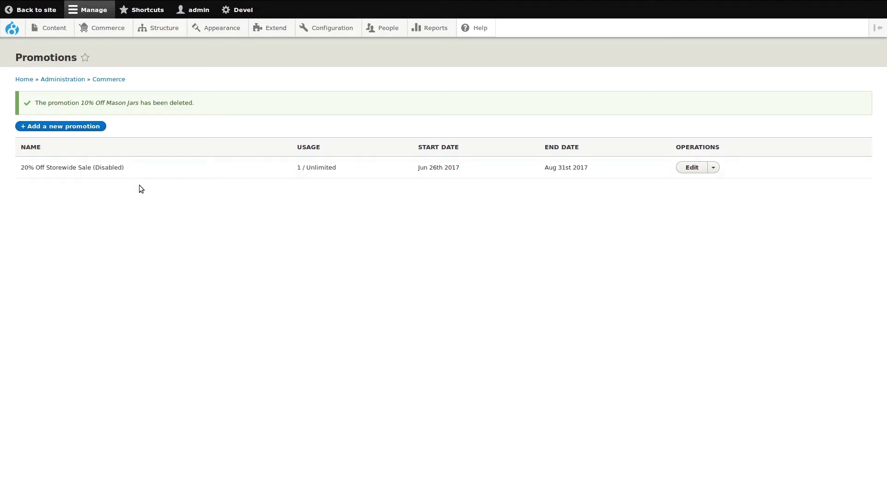
left_click(697, 167)
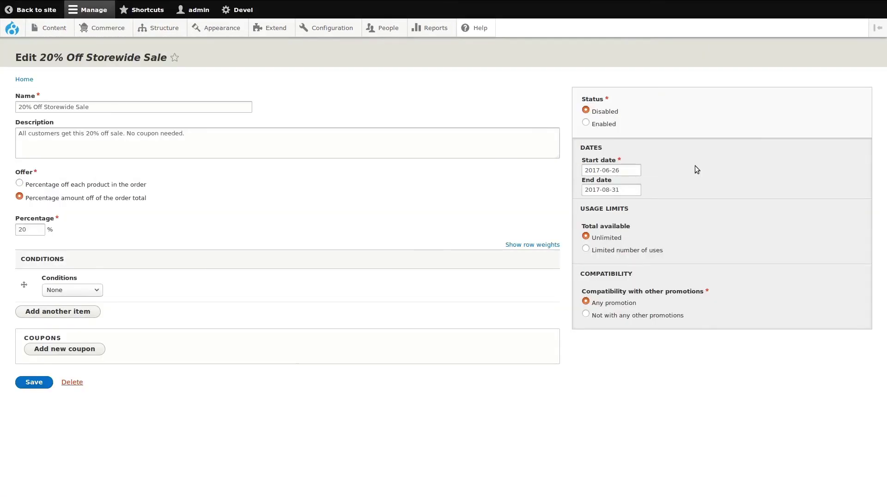
Set 20% Off Storewide Sale's status to Enabled and save the promotion.
left_click(599, 125)
left_click(34, 385)
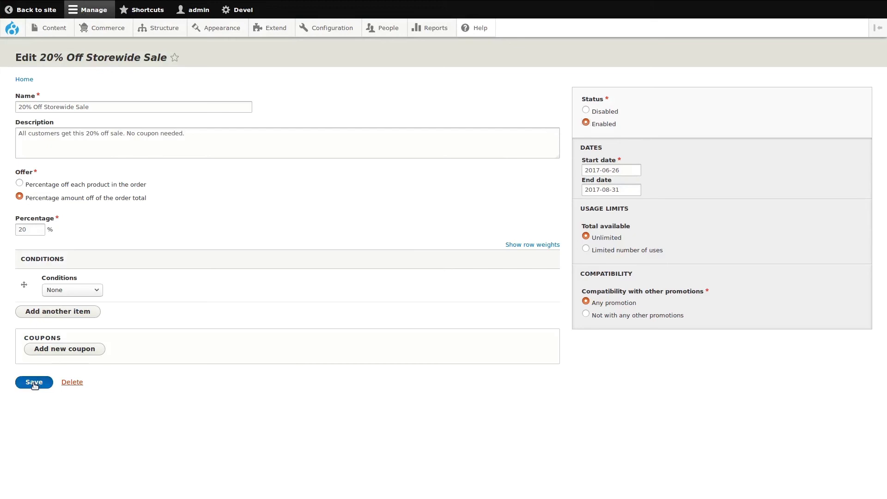